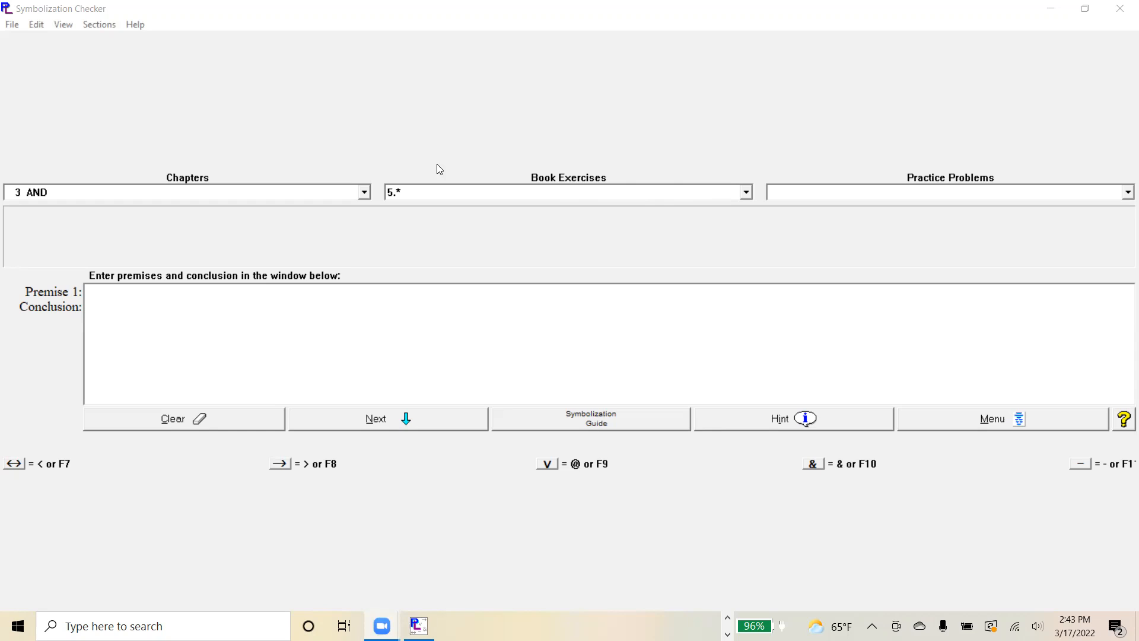
Enter A as the argument's conclusion
{"action": "left_click", "coordinate": [98, 310]}
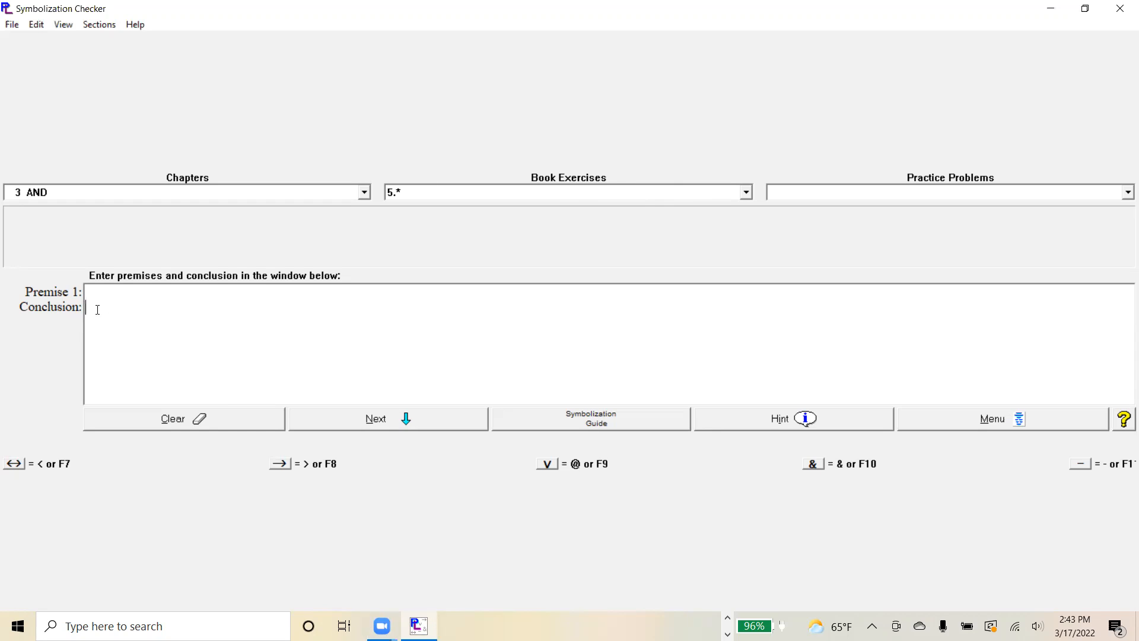
{"action": "type", "text": "A"}
{"action": "right_click", "coordinate": [93, 293]}
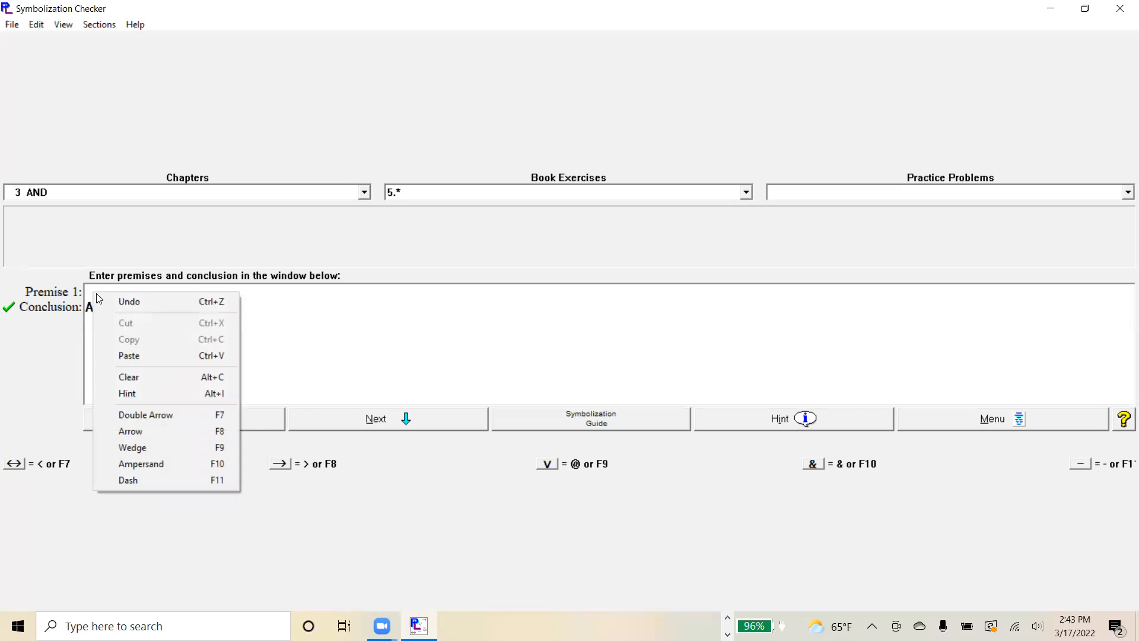
{"action": "left_click", "coordinate": [331, 309]}
Enter B&(B→A) as Premise 1 of the argument
{"action": "left_click", "coordinate": [96, 292]}
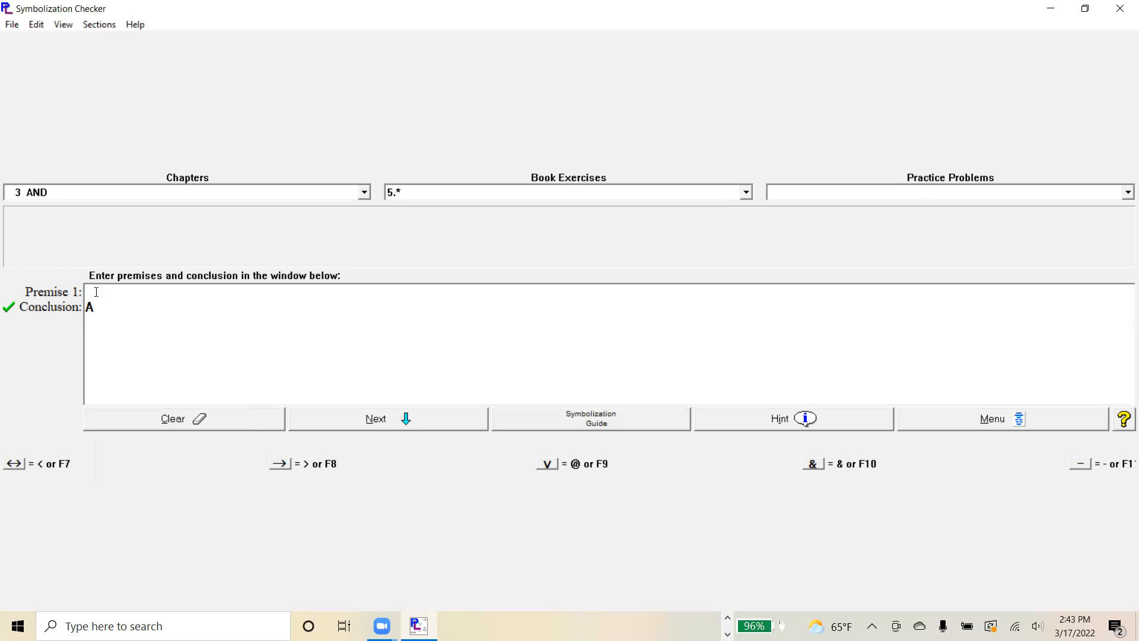
{"action": "type", "text": "B"}
{"action": "type", "text": "&"}
{"action": "key", "text": "Right"}
{"action": "type", "text": "-"}
{"action": "key", "text": "BackSpace"}
{"action": "left_click", "coordinate": [119, 293]}
{"action": "type", "text": "( B"}
{"action": "type", "text": ">"}
{"action": "type", "text": "A"}
{"action": "type", "text": ")"}
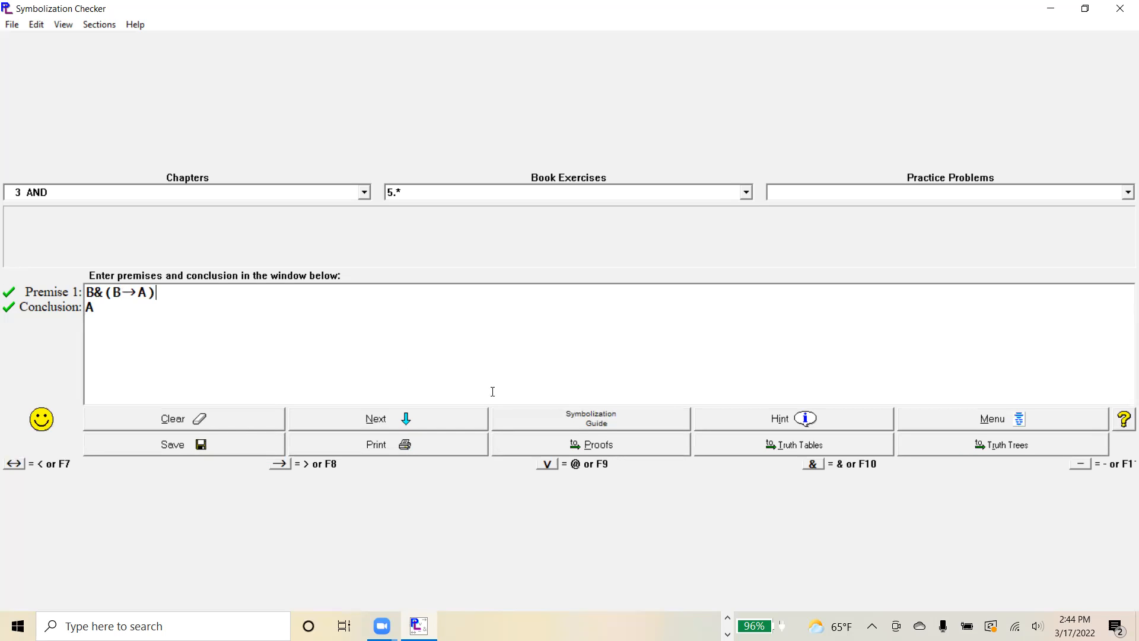
Open the argument in the Proofs section and insert seven more blank lines above the conclusion A
{"action": "left_click", "coordinate": [588, 449]}
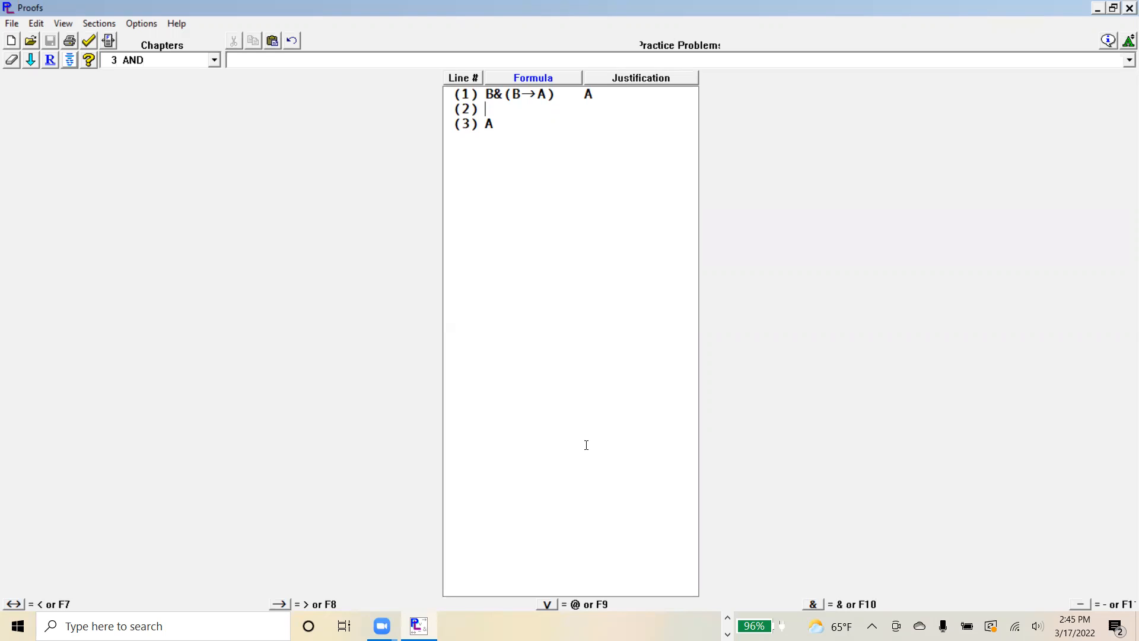
{"action": "key", "text": "Return"}
{"action": "key", "text": "Return"}
{"action": "key", "text": "Return"}
{"action": "key", "text": "Return"}
{"action": "key", "text": "Return"}
{"action": "key", "text": "Return"}
{"action": "key", "text": "Return"}
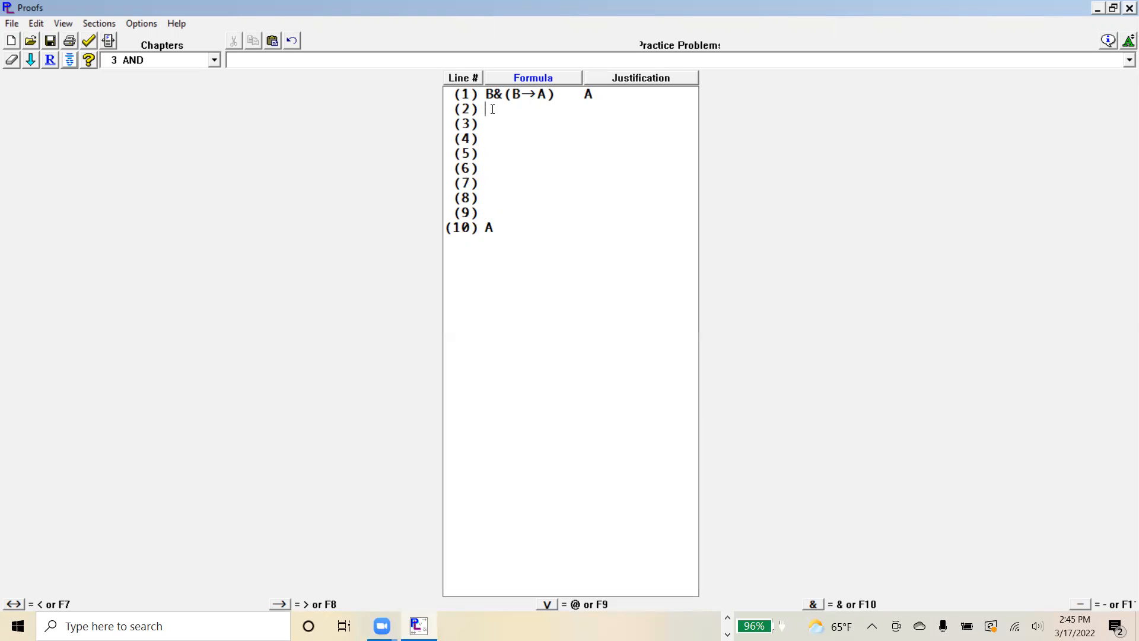
Fill line 2 of the proof with the formula B and the justification 1 &O
{"action": "type", "text": "B"}
{"action": "type", "text": "1"}
{"action": "type", "text": "&0"}
{"action": "key", "text": "Return"}
Fill line 3 of the proof with the formula B→A and the justification 1 &O
{"action": "type", "text": "B"}
{"action": "type", "text": ">"}
{"action": "type", "text": "A"}
{"action": "key", "text": "Tab"}
{"action": "type", "text": "1"}
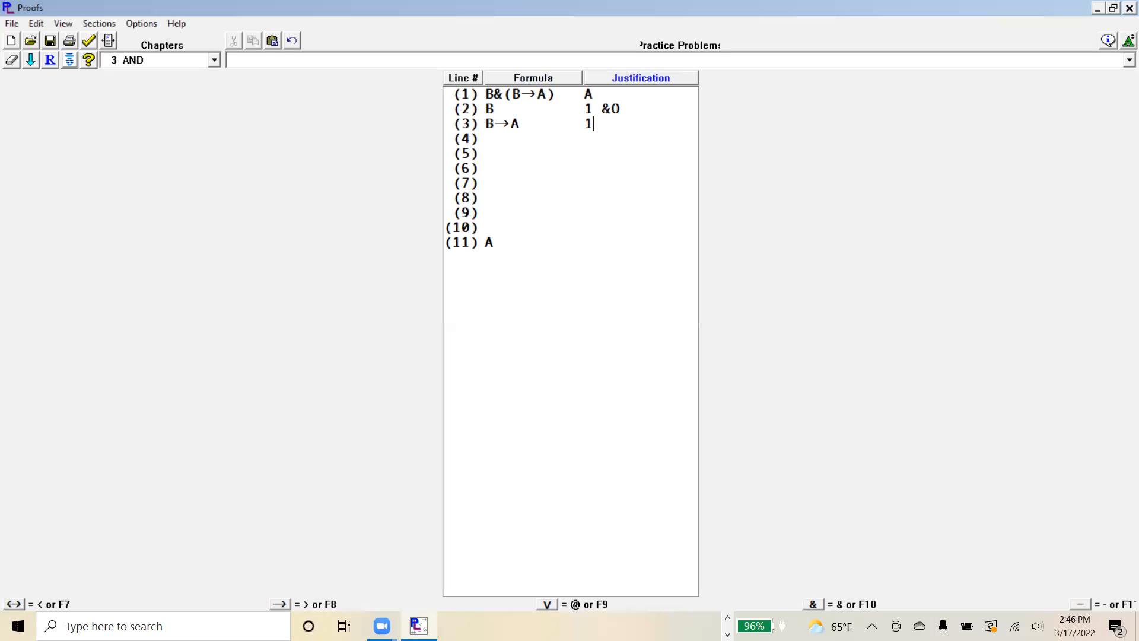
{"action": "type", "text": "&O"}
Justify the conclusion A at the end of the proof with 2,3 →O
{"action": "left_click", "coordinate": [498, 144]}
{"action": "key", "text": "Tab"}
{"action": "right_click", "coordinate": [490, 140]}
{"action": "left_click", "coordinate": [483, 140]}
{"action": "type", "text": "2,3"}
{"action": "type", "text": ">O"}
Delete four of the blank lines above the conclusion A
{"action": "left_click", "coordinate": [490, 224]}
{"action": "key", "text": "BackSpace"}
{"action": "key", "text": "BackSpace"}
{"action": "key", "text": "BackSpace"}
{"action": "key", "text": "BackSpace"}
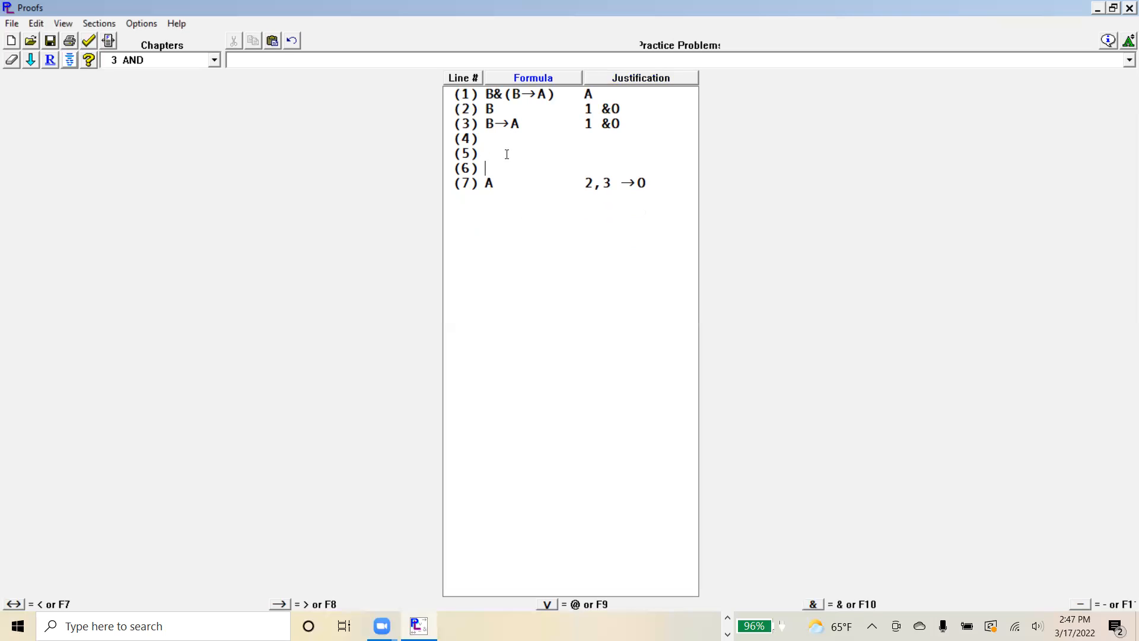
Enter B→A on line 6 instead of line 3, clearing the formula and justification on line 3
{"action": "type", "text": "B"}
{"action": "type", "text": ">"}
{"action": "type", "text": "A"}
{"action": "left_click", "coordinate": [525, 125]}
{"action": "key", "text": "BackSpace"}
{"action": "key", "text": "BackSpace"}
{"action": "key", "text": "BackSpace"}
{"action": "left_click", "coordinate": [618, 125]}
{"action": "key", "text": "BackSpace"}
{"action": "key", "text": "BackSpace"}
{"action": "key", "text": "BackSpace"}
{"action": "key", "text": "BackSpace"}
Justify B→A on line 6 with 1 &O and make the conclusion's justification cite lines 2,6
{"action": "left_click", "coordinate": [579, 159]}
{"action": "key", "text": "Tab"}
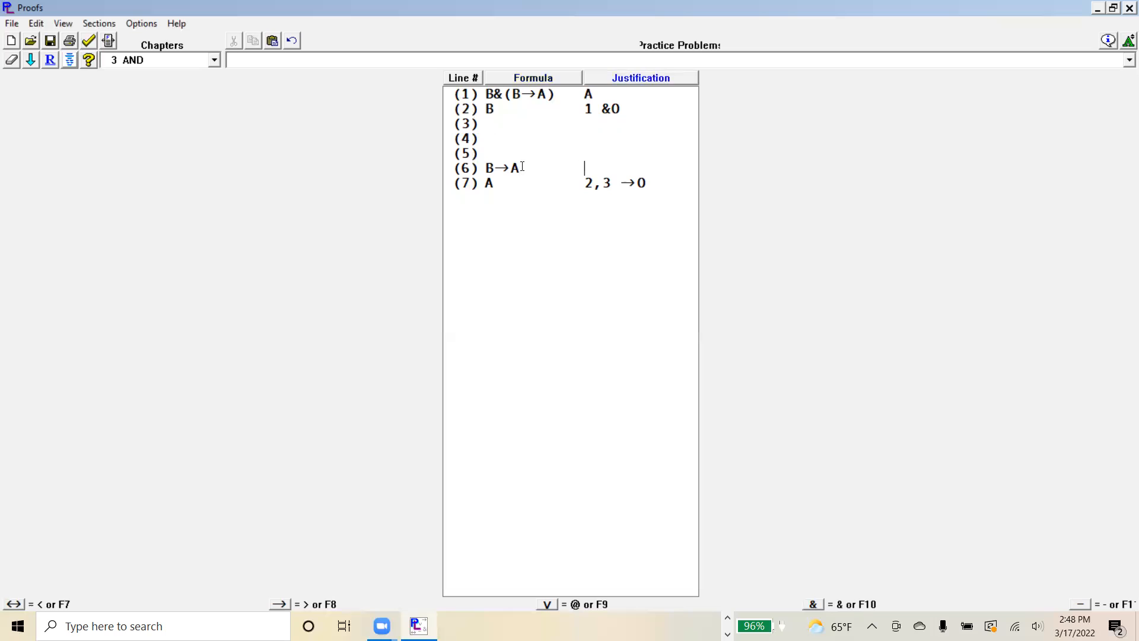
{"action": "type", "text": "1&0"}
{"action": "left_click", "coordinate": [612, 183]}
{"action": "key", "text": "BackSpace"}
{"action": "type", "text": "6"}
Delete the three blank lines above B→A and check the proof
{"action": "left_click", "coordinate": [498, 147]}
{"action": "key", "text": "BackSpace"}
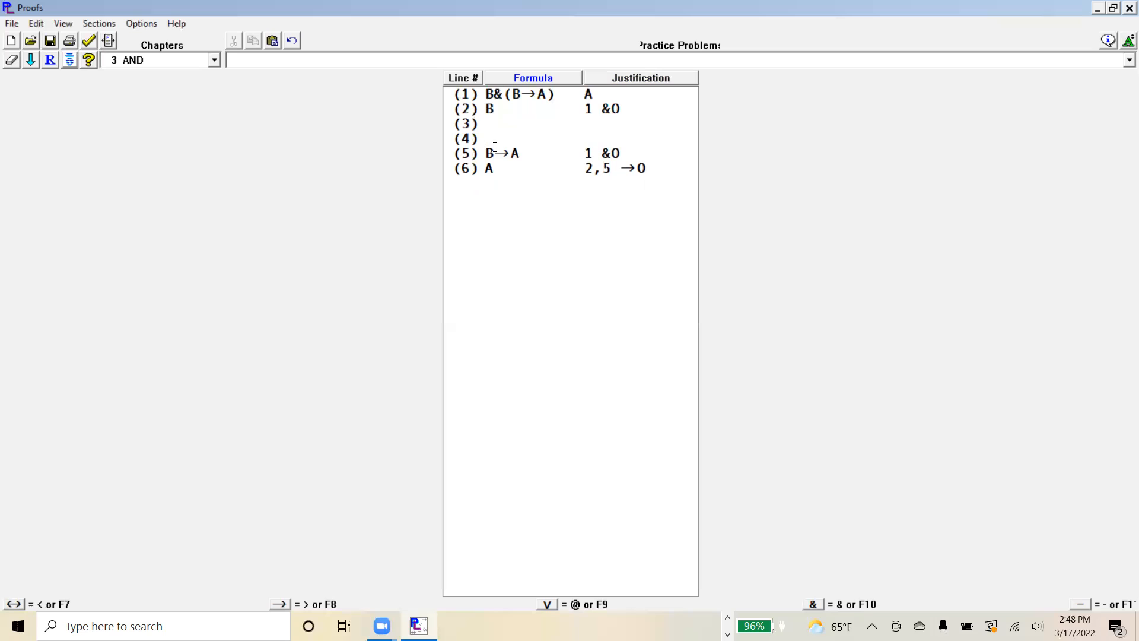
{"action": "key", "text": "BackSpace"}
{"action": "key", "text": "BackSpace"}
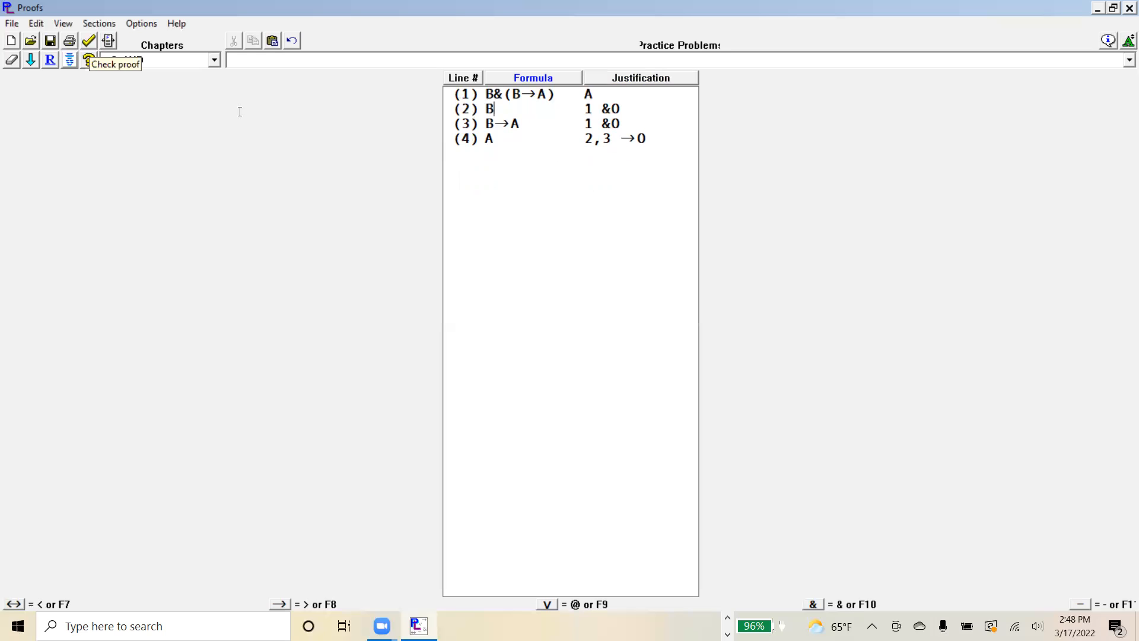
{"action": "left_click", "coordinate": [88, 41]}
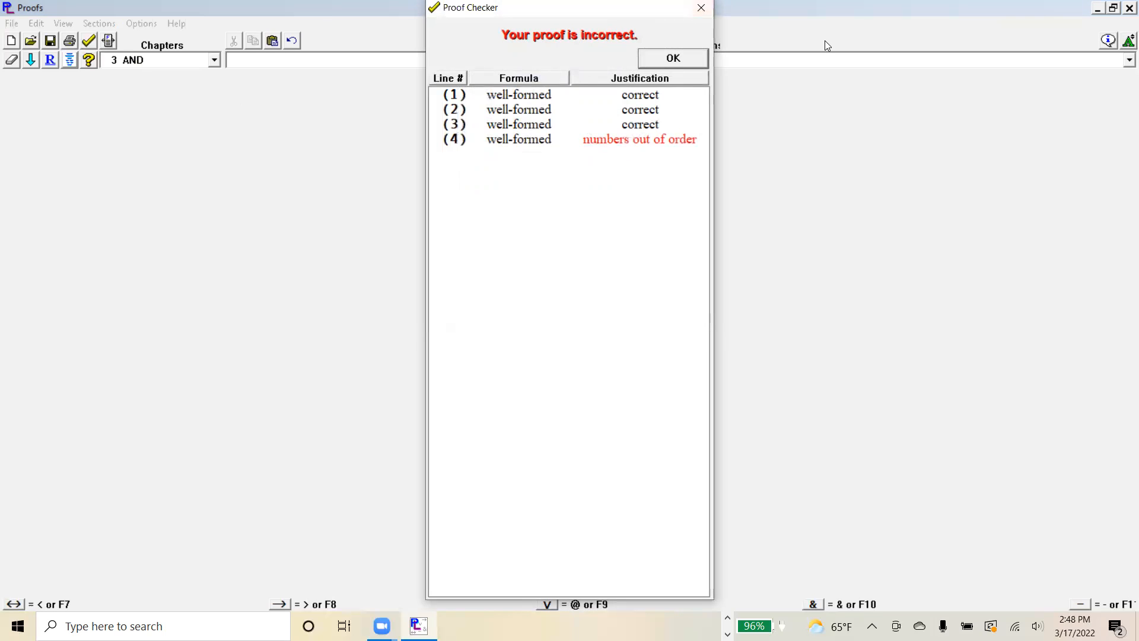
{"action": "left_click", "coordinate": [708, 56]}
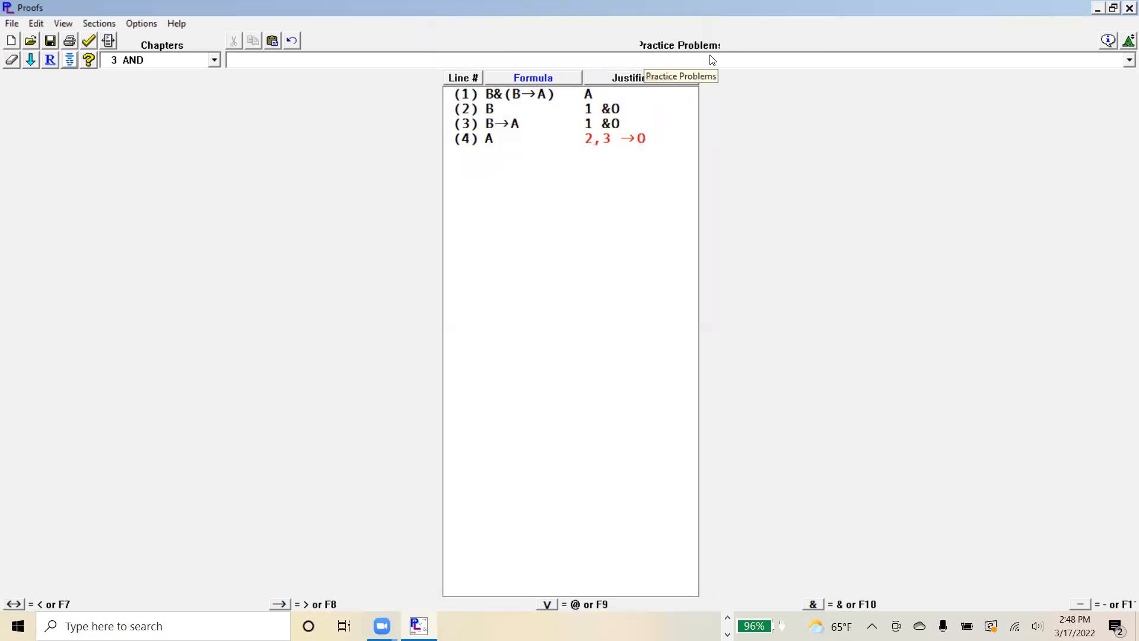
Change the line numbers in the conclusion's justification to 3,2 and recheck the proof
{"action": "left_click", "coordinate": [611, 140]}
{"action": "key", "text": "BackSpace"}
{"action": "key", "text": "BackSpace"}
{"action": "key", "text": "BackSpace"}
{"action": "type", "text": "3,2"}
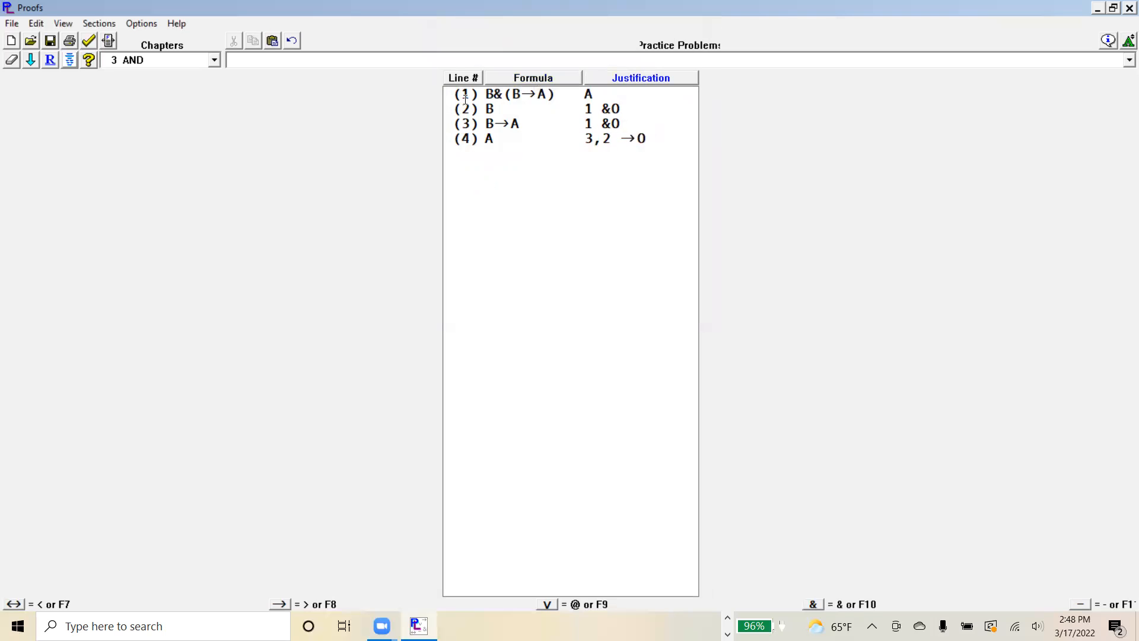
{"action": "left_click", "coordinate": [88, 40]}
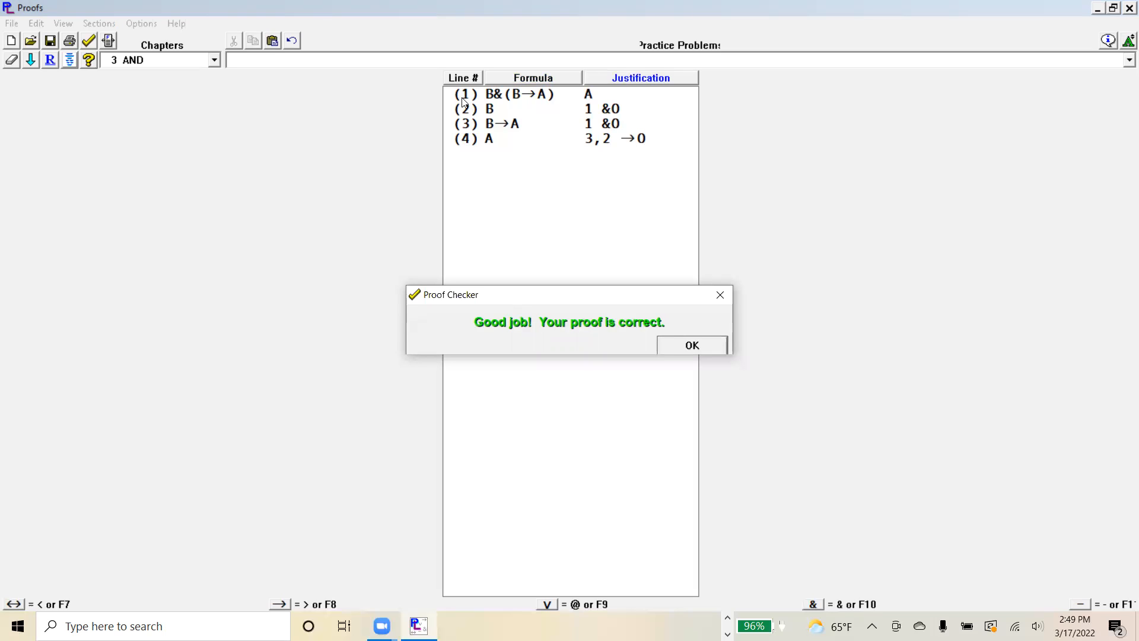
{"action": "left_click", "coordinate": [720, 295]}
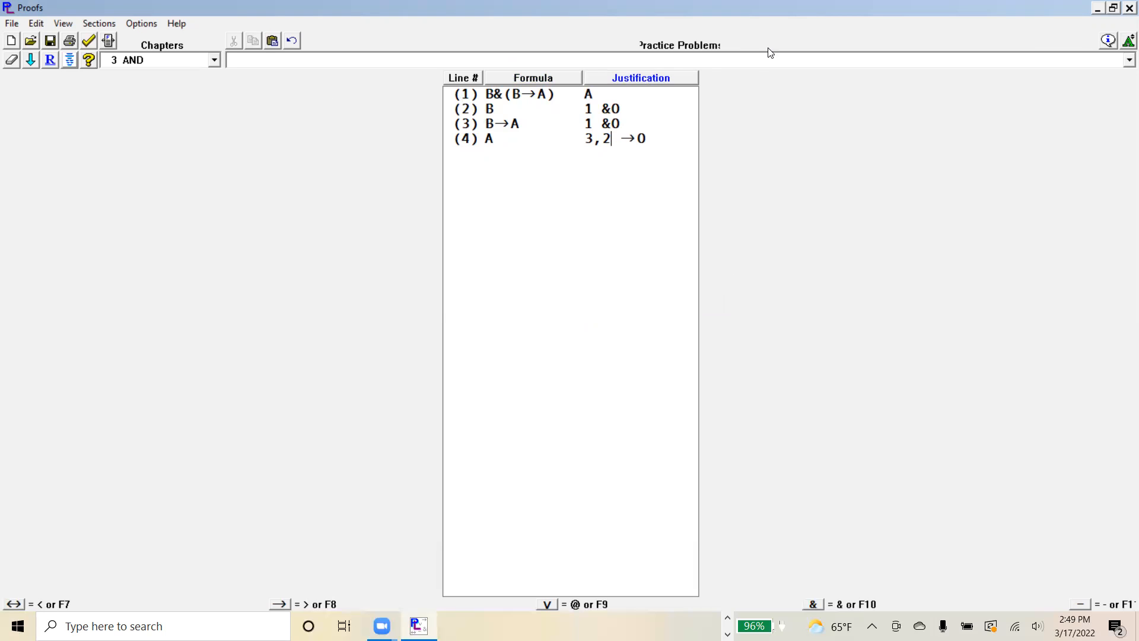
Clear all justifications and formulas from the finished proof
{"action": "left_click_drag", "start_coordinate": [648, 140], "coordinate": [463, 94]}
{"action": "key", "text": "Delete"}
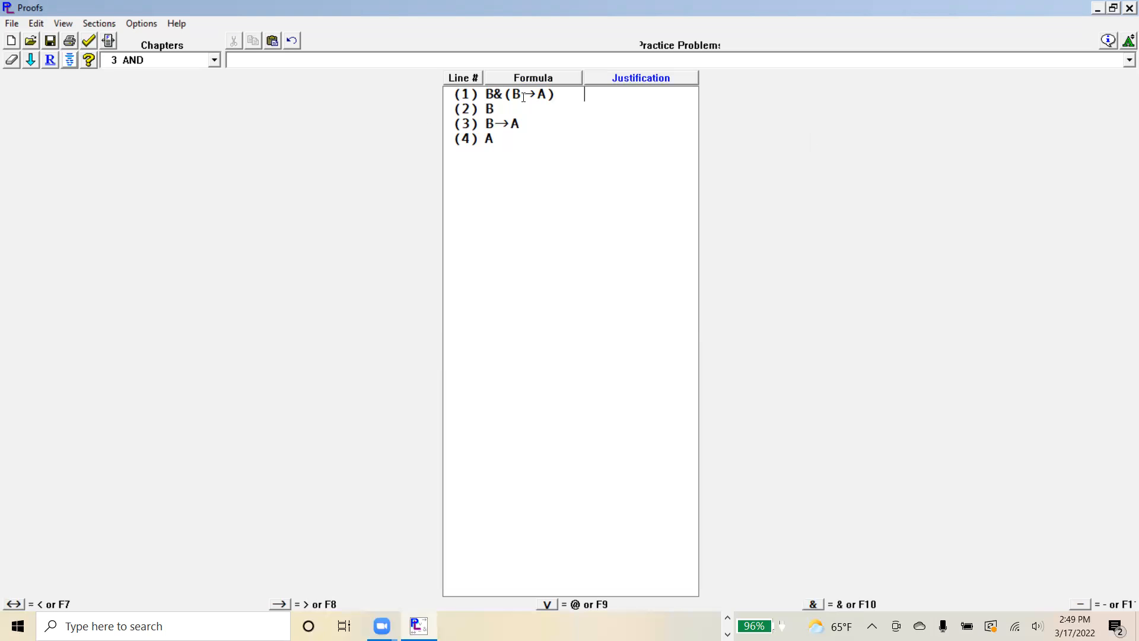
{"action": "left_click", "coordinate": [523, 60]}
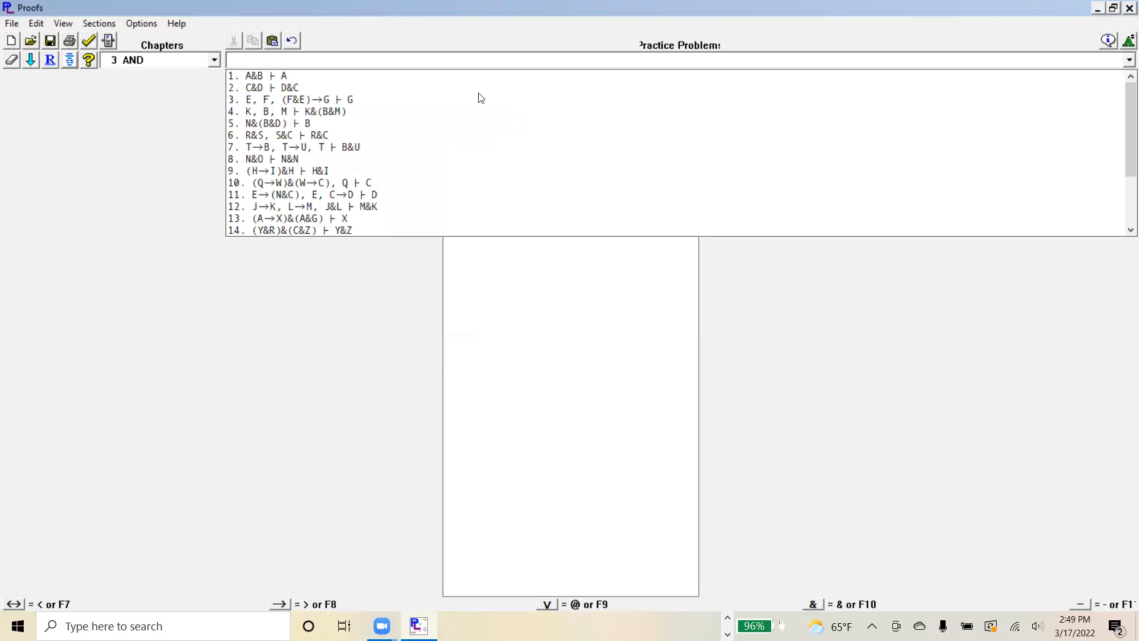
{"action": "left_click", "coordinate": [145, 359]}
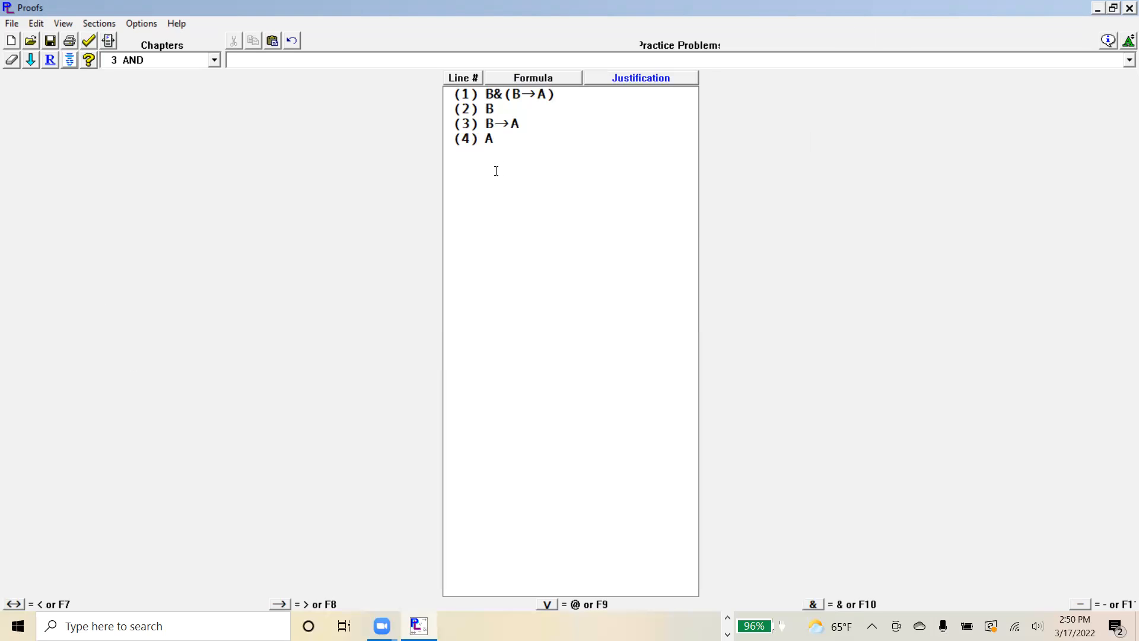
{"action": "left_click_drag", "start_coordinate": [509, 140], "coordinate": [481, 98]}
{"action": "key", "text": "Delete"}
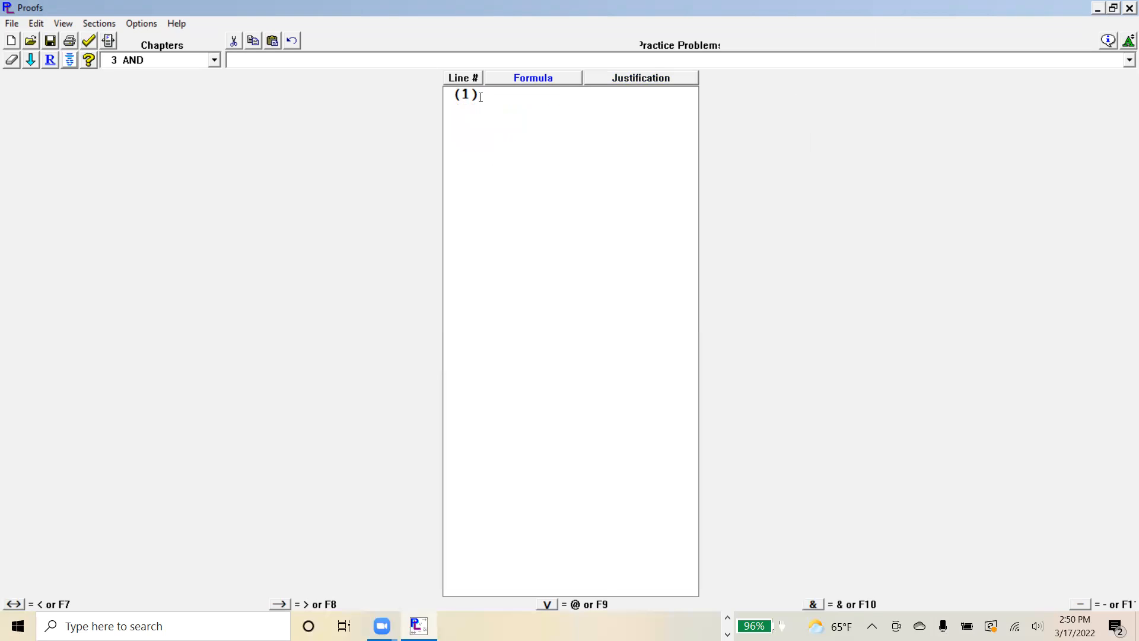
Enter P→Q on line 1 and P on line 2, both justified as assumptions with A
{"action": "type", "text": "P"}
{"action": "type", "text": ">"}
{"action": "type", "text": "Q"}
{"action": "key", "text": "Tab"}
{"action": "type", "text": "A"}
{"action": "key", "text": "Return"}
{"action": "type", "text": "P A"}
Leave lines 3 to 5 blank and enter Q on line 6 with the justification 1,2 →O
{"action": "key", "text": "Return"}
{"action": "key", "text": "Return"}
{"action": "key", "text": "Return"}
{"action": "key", "text": "Return"}
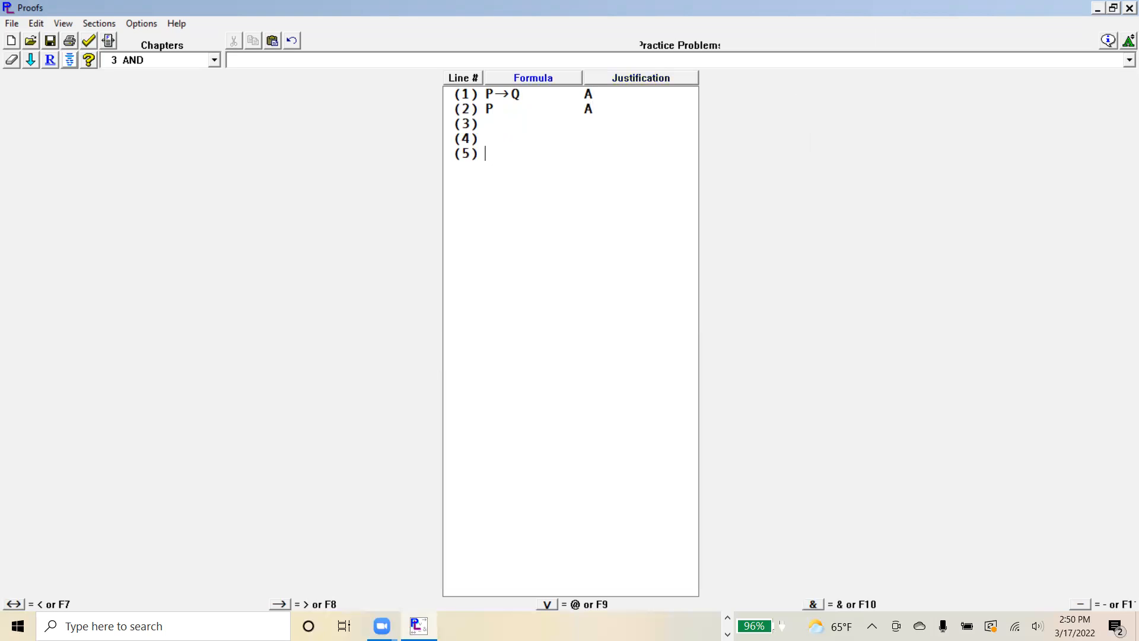
{"action": "type", "text": "Q"}
{"action": "key", "text": "Up"}
{"action": "key", "text": "Tab"}
{"action": "type", "text": "1,2"}
{"action": "type", "text": ">O"}
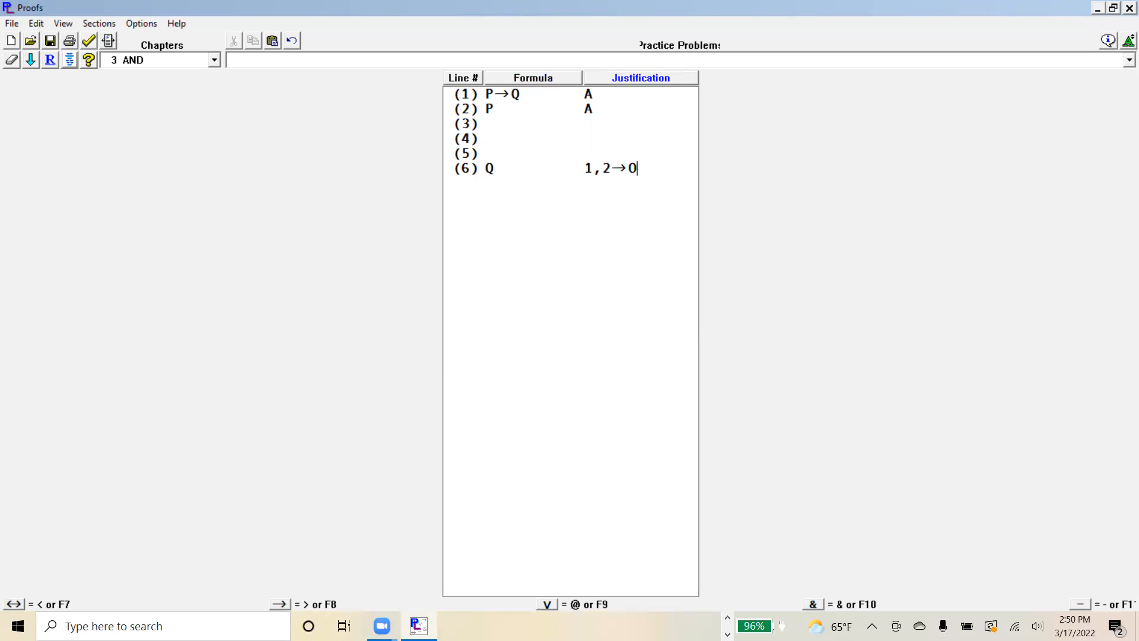
Delete two of the blank lines above Q and check the proof
{"action": "left_click", "coordinate": [494, 147]}
{"action": "key", "text": "BackSpace"}
{"action": "key", "text": "BackSpace"}
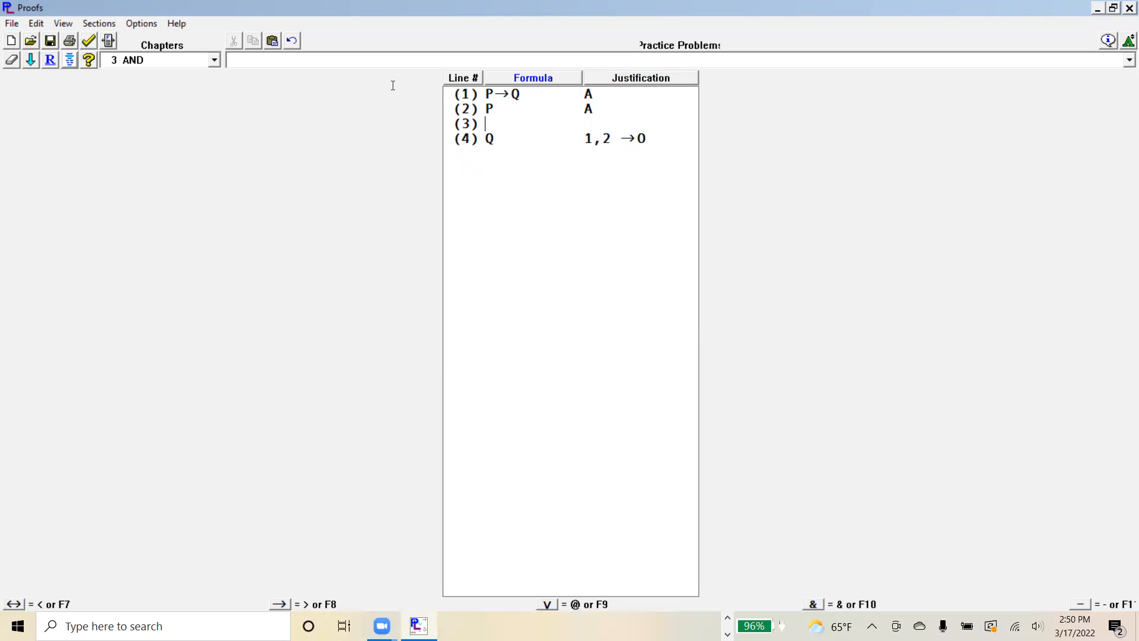
{"action": "left_click", "coordinate": [89, 41]}
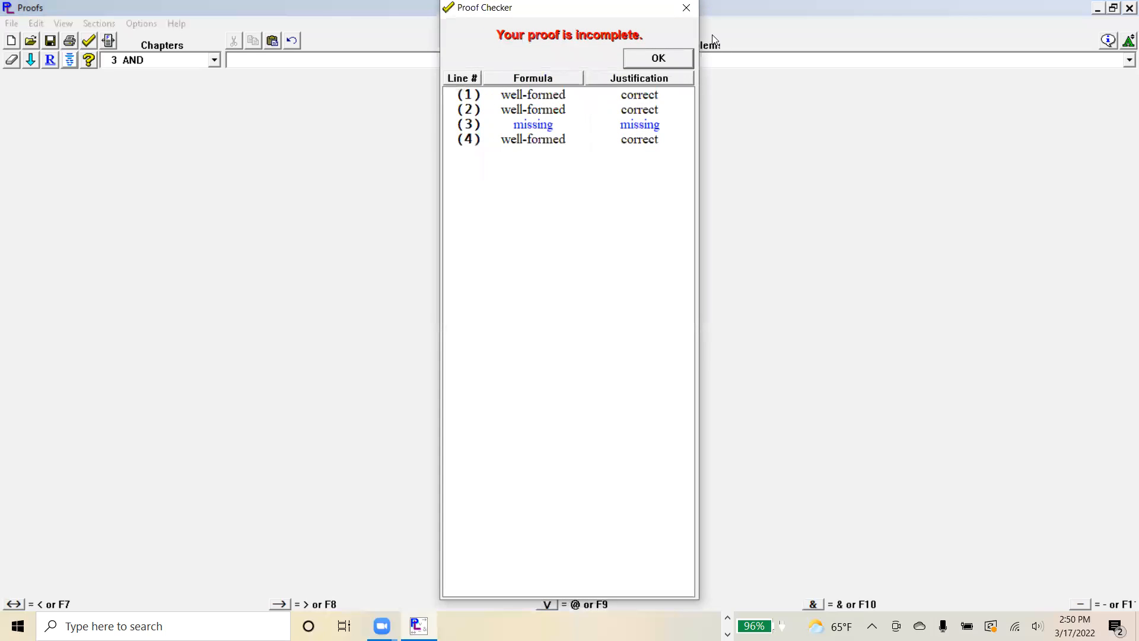
{"action": "key", "text": "Return"}
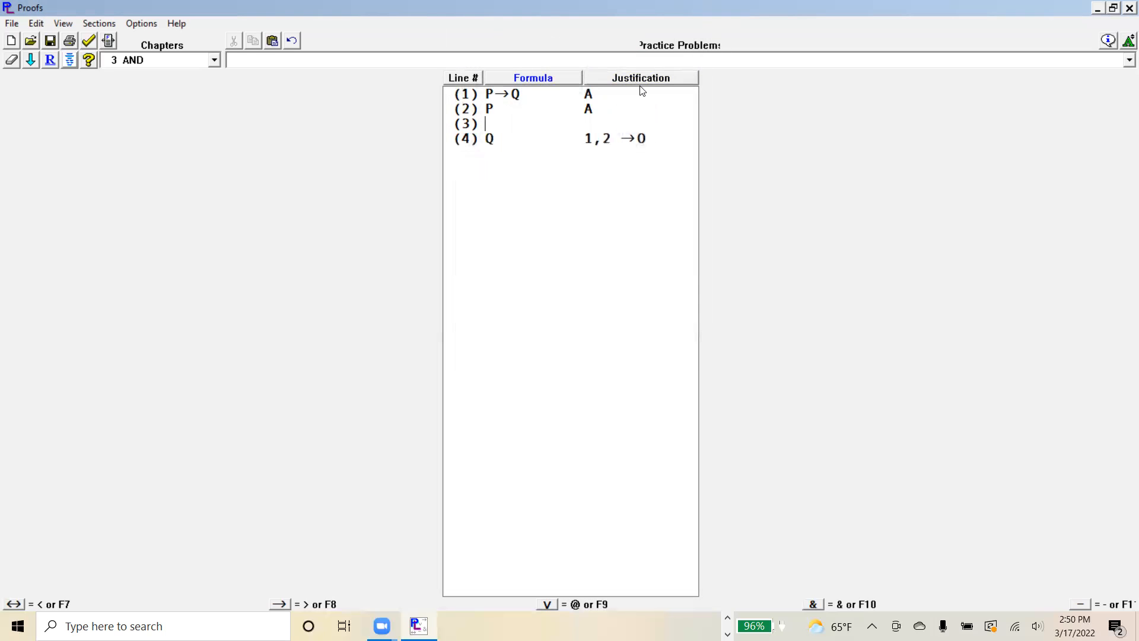
Delete the remaining blank line 3 and recheck the proof
{"action": "key", "text": "BackSpace"}
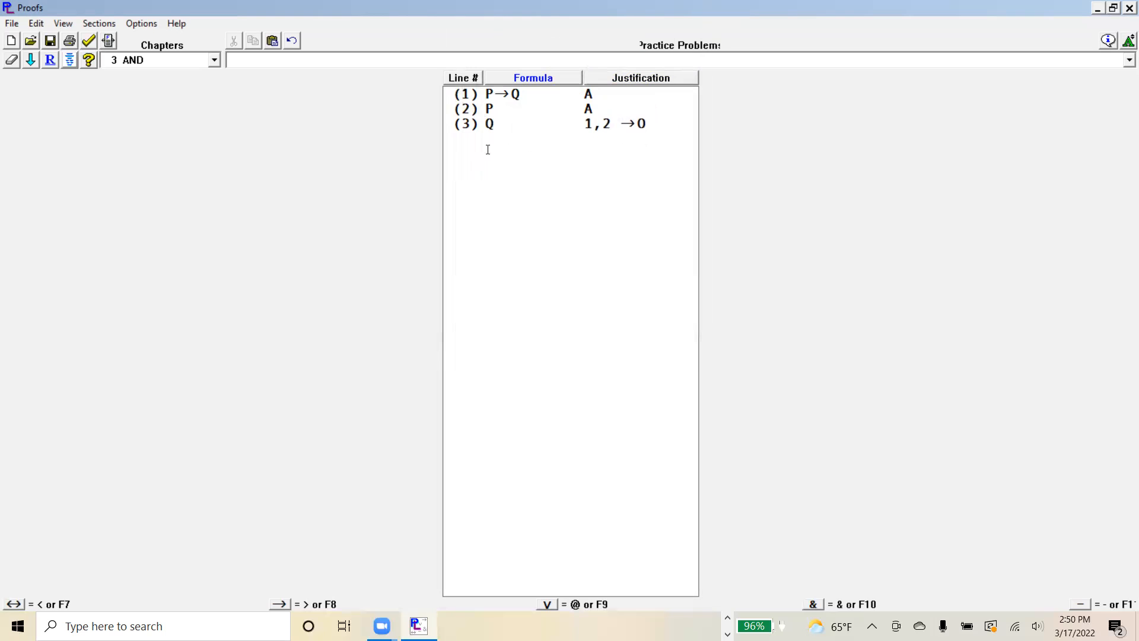
{"action": "left_click", "coordinate": [89, 41]}
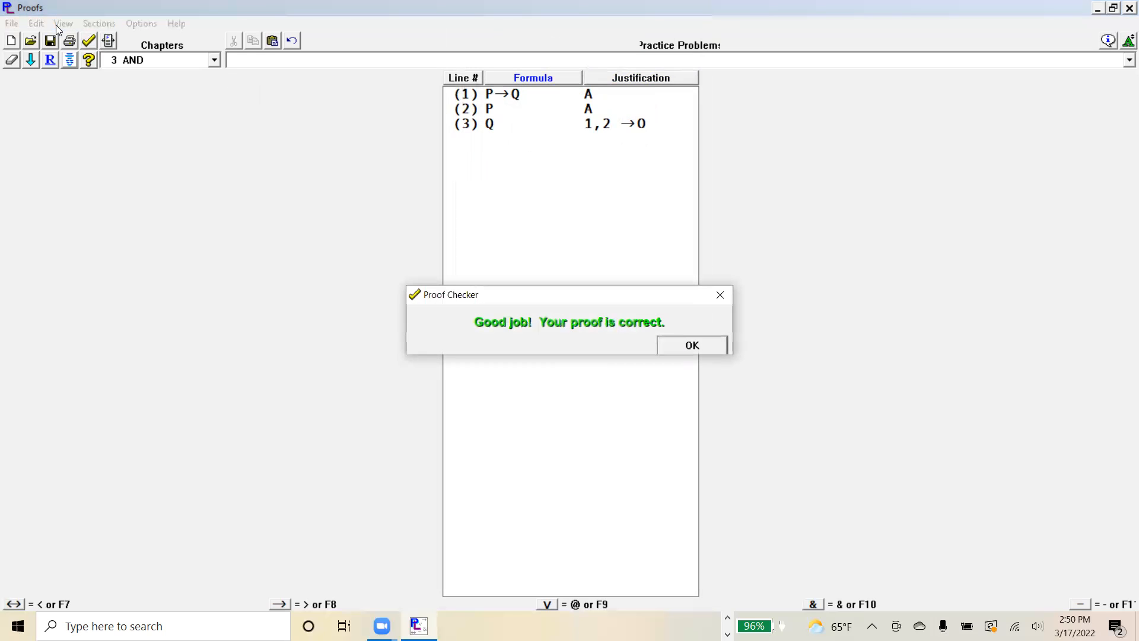
{"action": "left_click", "coordinate": [720, 297]}
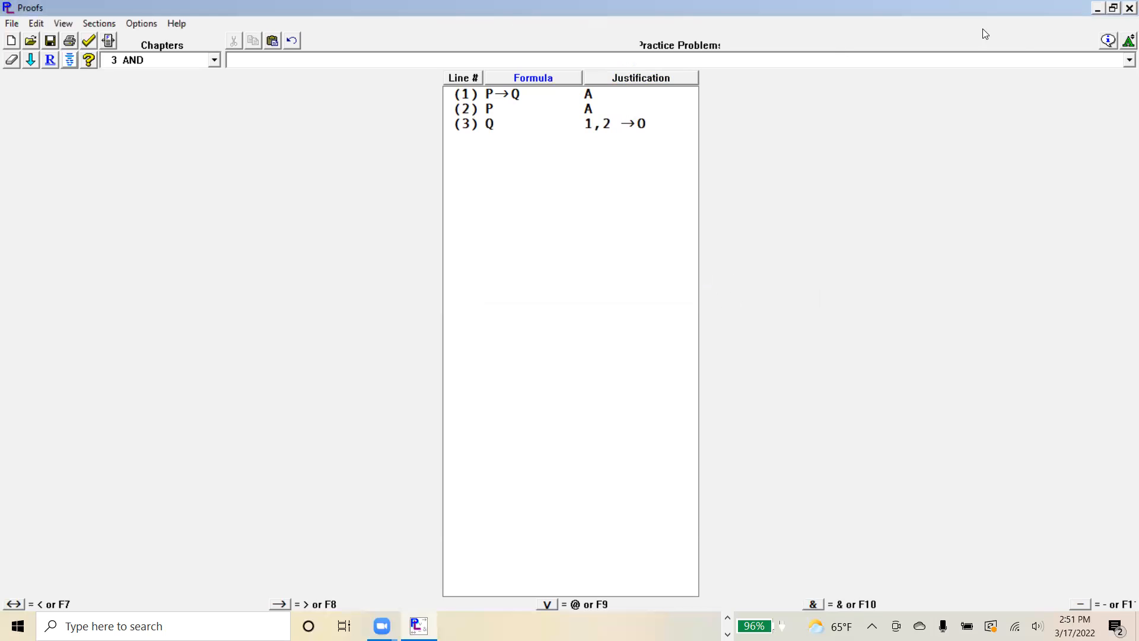
Load practice problem 10, (Q→W)&(W→C), Q ⊢ C, and switch the chapter to 4 IF (AGAIN)
{"action": "left_click", "coordinate": [1129, 60]}
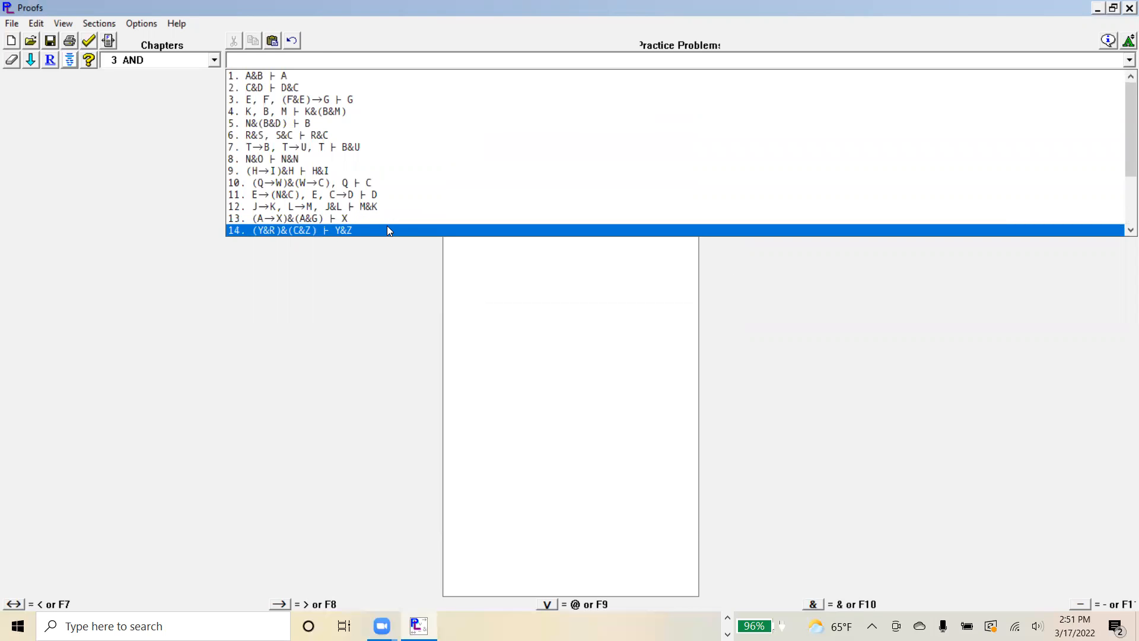
{"action": "left_click", "coordinate": [332, 182]}
{"action": "left_click", "coordinate": [214, 60]}
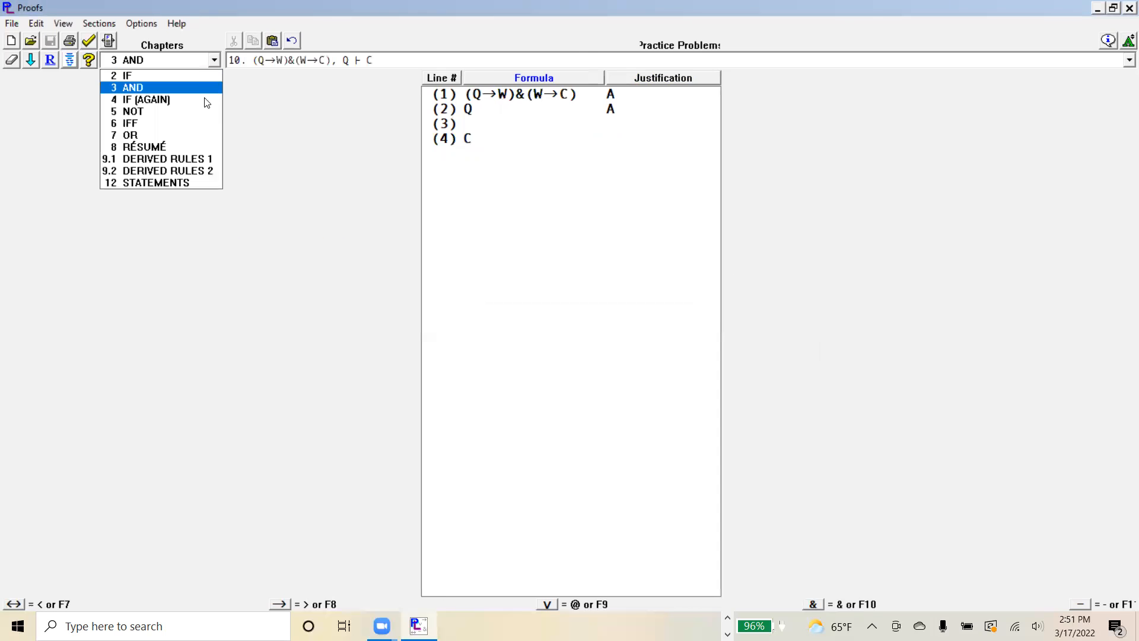
{"action": "left_click", "coordinate": [195, 99]}
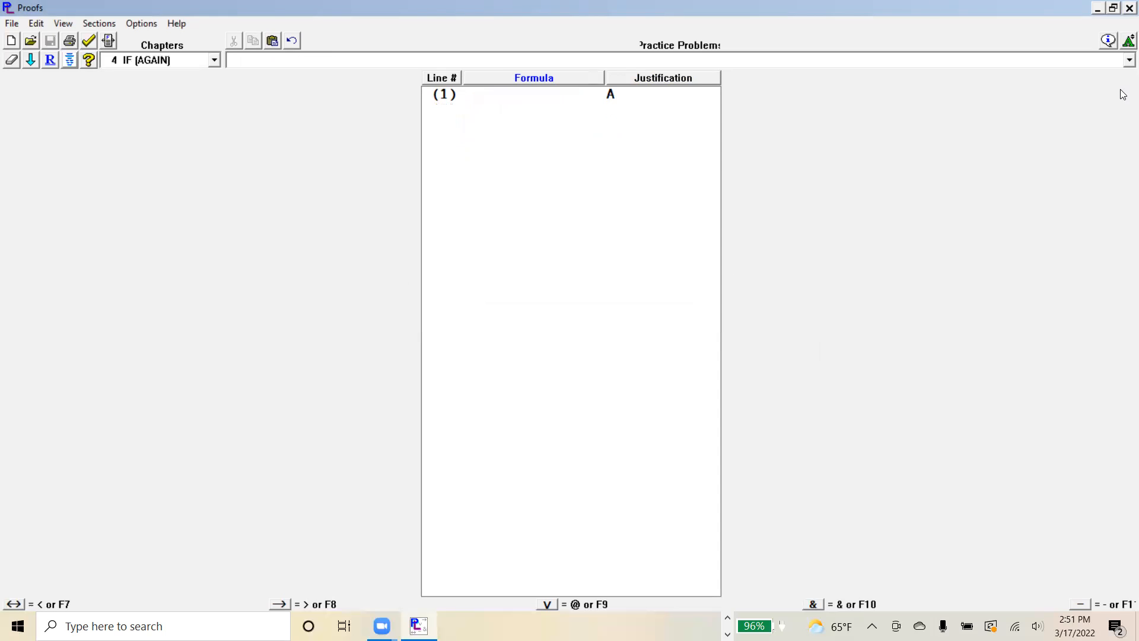
Load practice problem 15, T→[U→(W→X)] ⊢ W→[U→(T→X)]
{"action": "left_click", "coordinate": [1126, 62]}
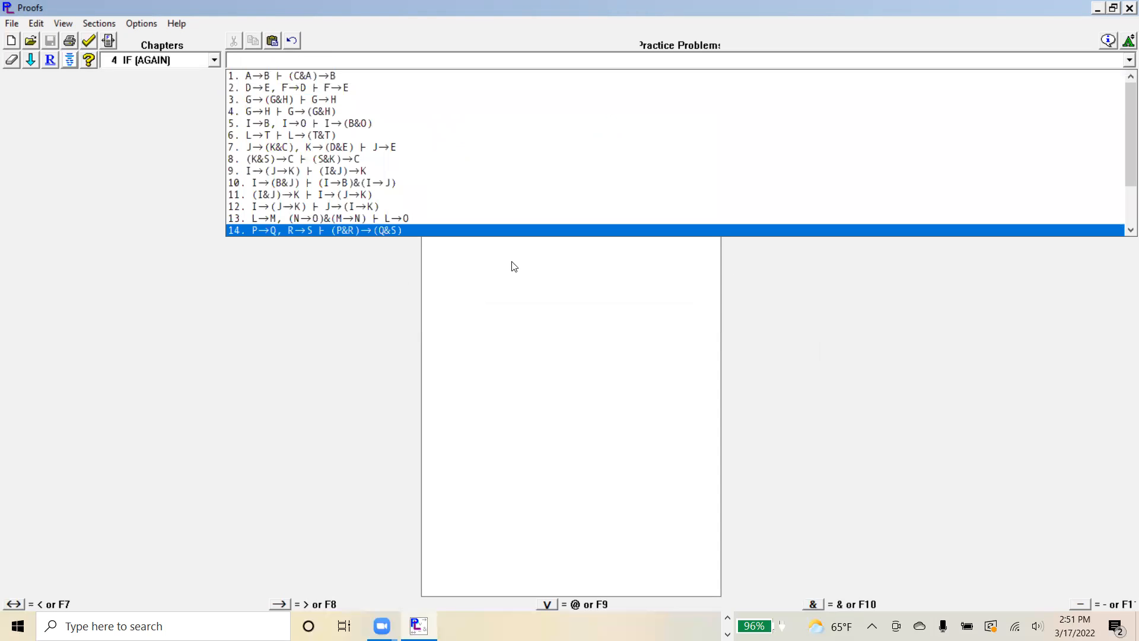
{"action": "left_click", "coordinate": [456, 234]}
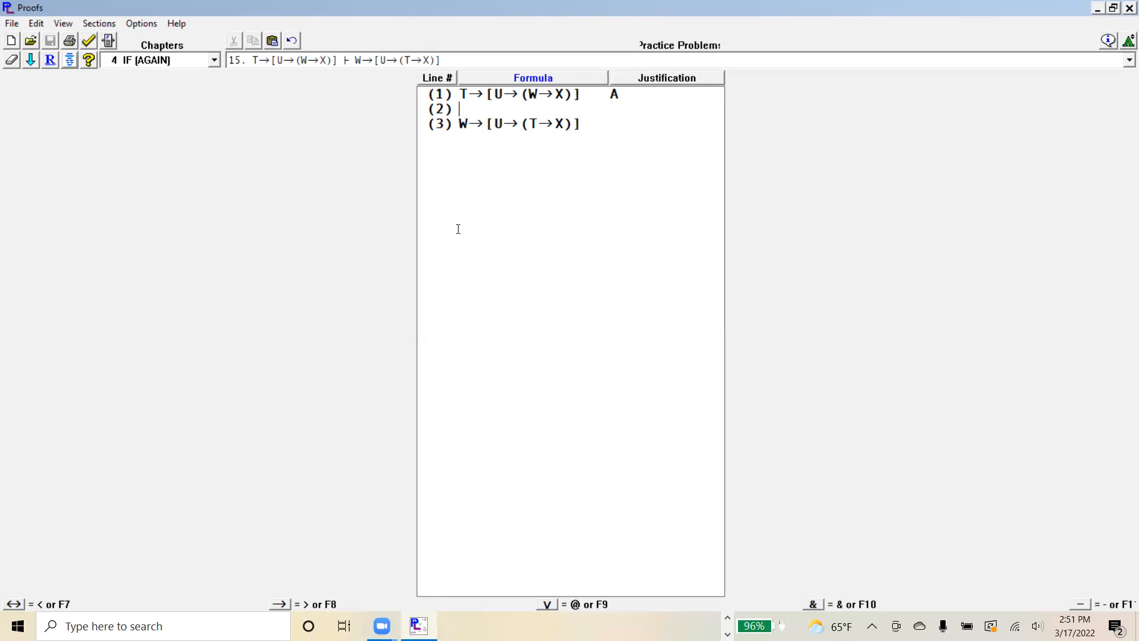
{"action": "key", "text": "Down"}
Load practice problem 7, J→(K&C), K→(D&E) ⊢ J→E, and insert four more blank lines above its conclusion
{"action": "left_click", "coordinate": [1124, 61]}
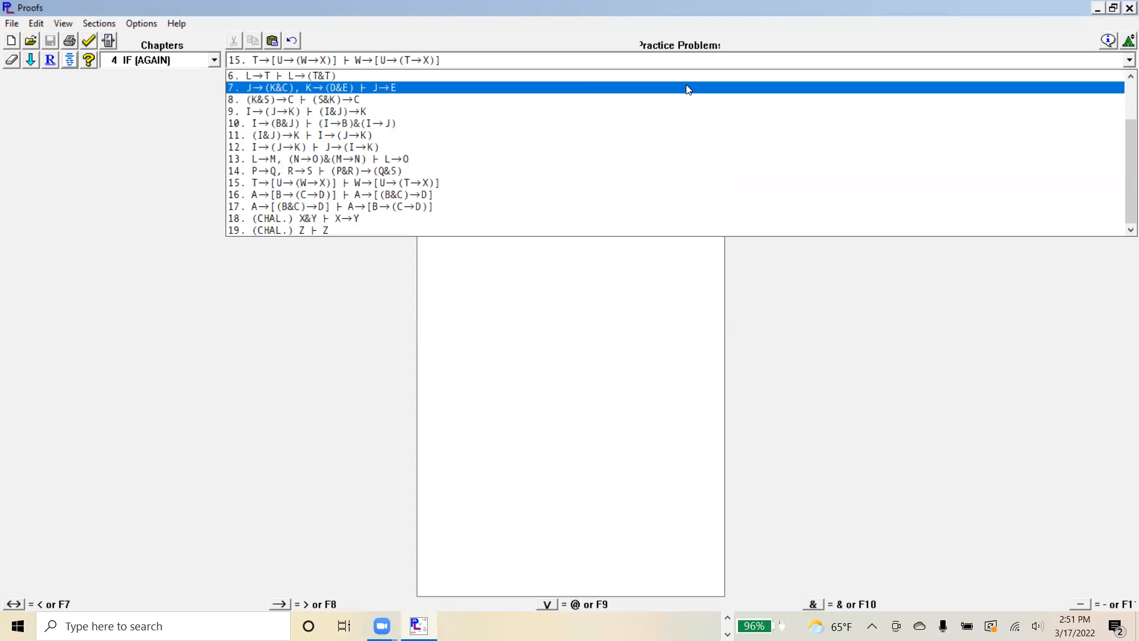
{"action": "left_click", "coordinate": [574, 88]}
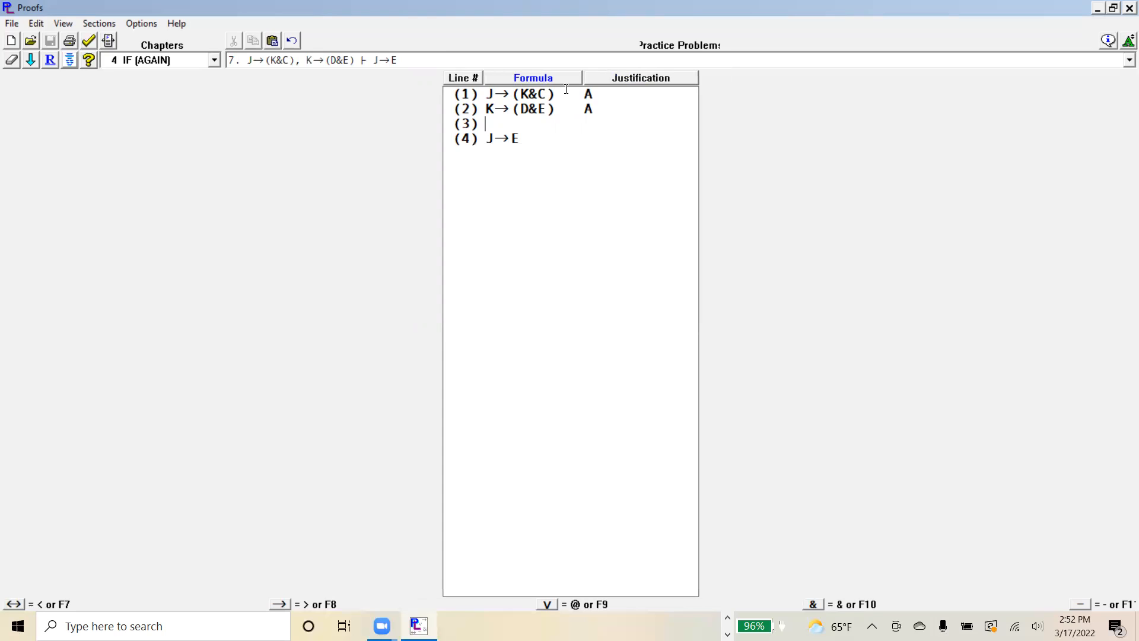
{"action": "key", "text": "Return"}
{"action": "key", "text": "Return"}
{"action": "key", "text": "Return"}
{"action": "key", "text": "Return"}
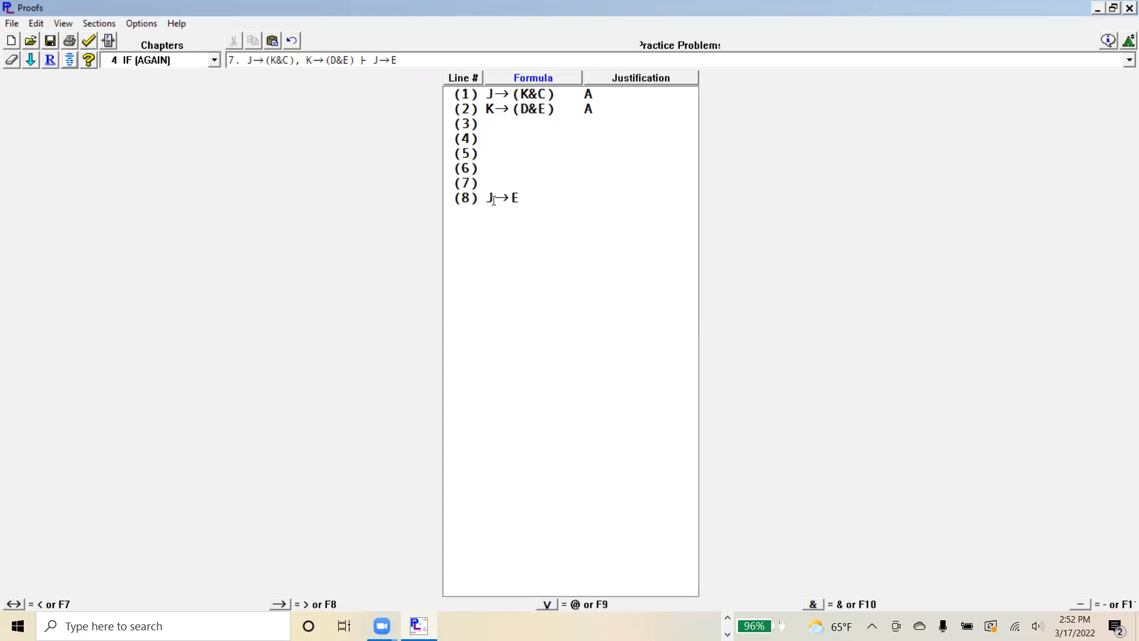
Enter →I as the justification of the conclusion J→E on line 8
{"action": "right_click", "coordinate": [534, 199]}
{"action": "left_click", "coordinate": [521, 197]}
{"action": "type", "text": ">I"}
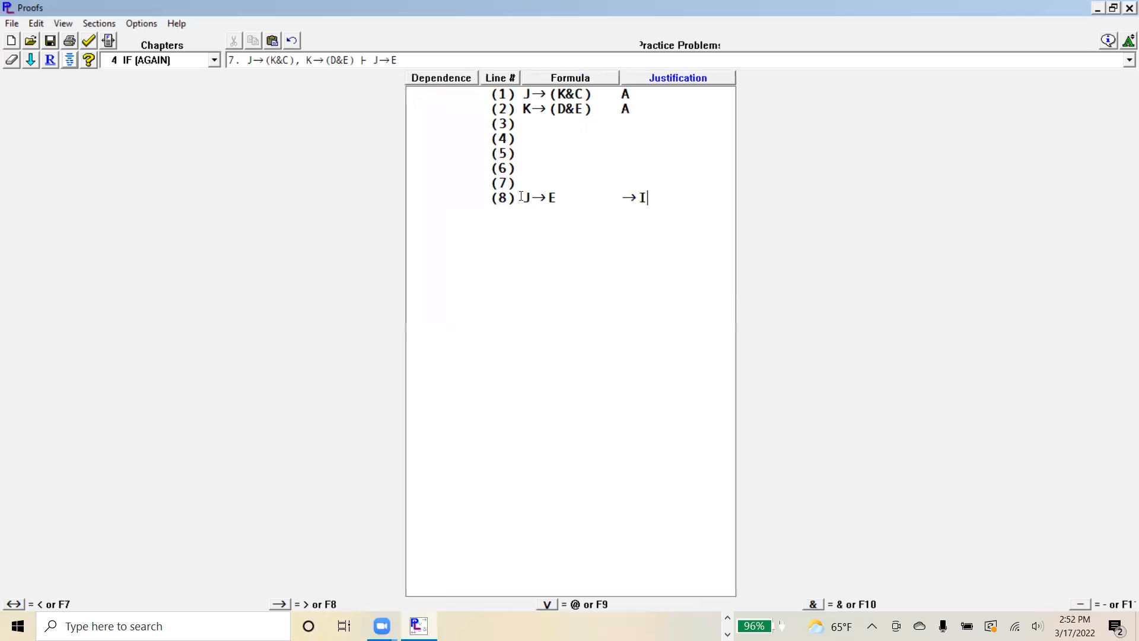